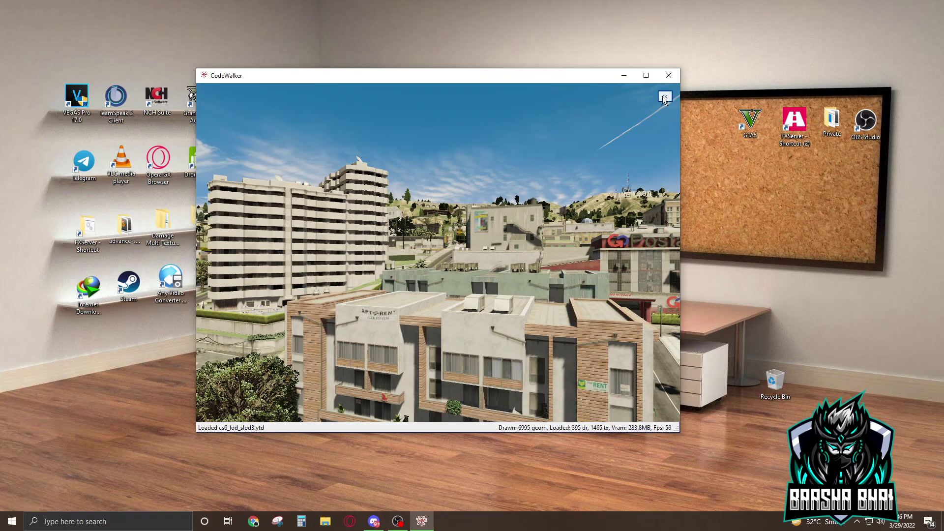
Switch to Discord and review the CodeWalker download link posted in the code-walker channel, moving the windows out of the way
left_click_drag(345, 76, 433, 63)
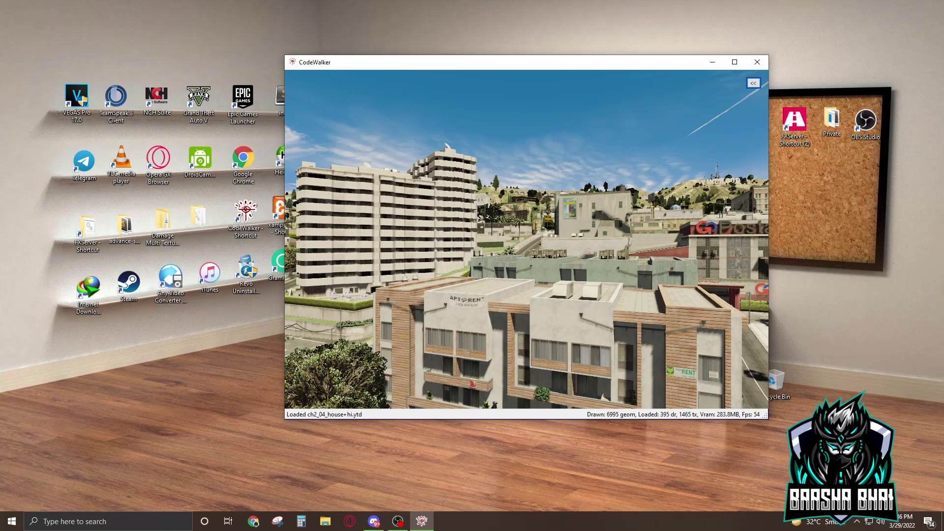
key("alt+Tab")
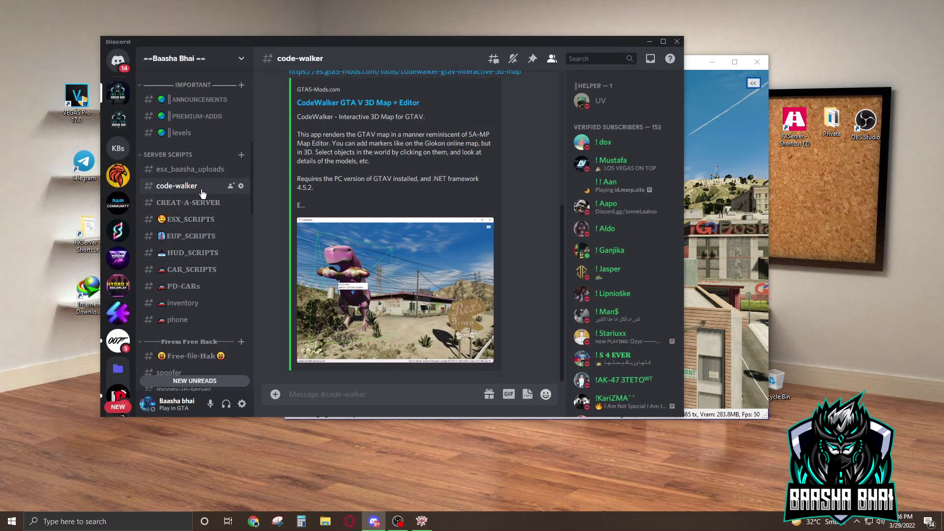
left_click_drag(444, 47, 404, 50)
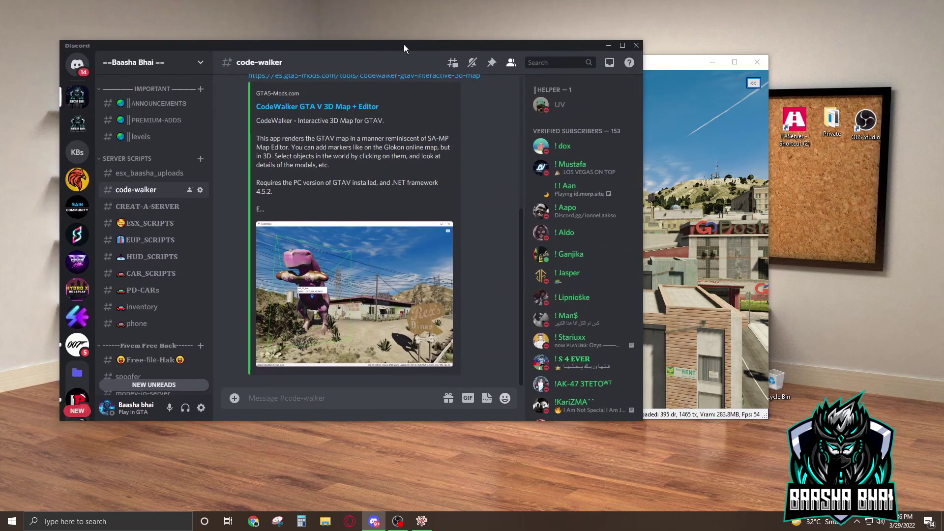
scroll(363, 152, "up", 2)
scroll(363, 153, "up", 1)
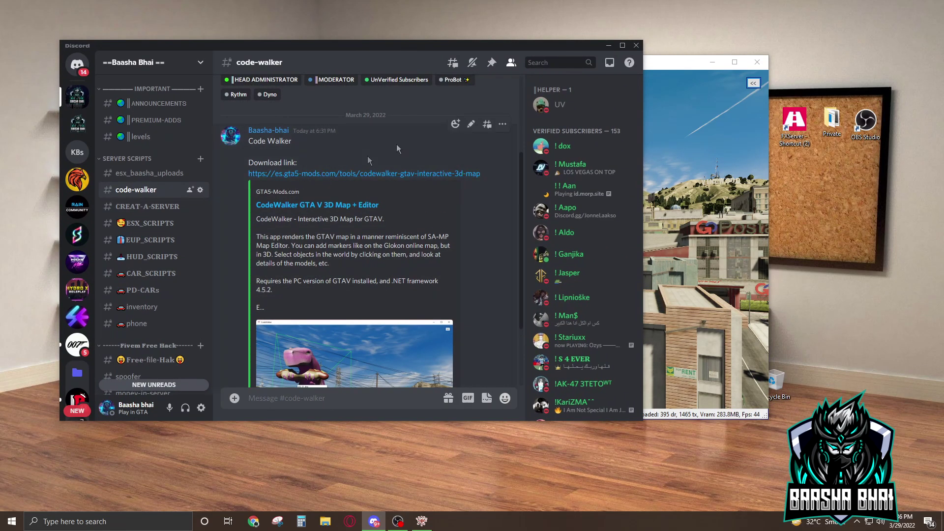
left_click_drag(444, 49, 0, 78)
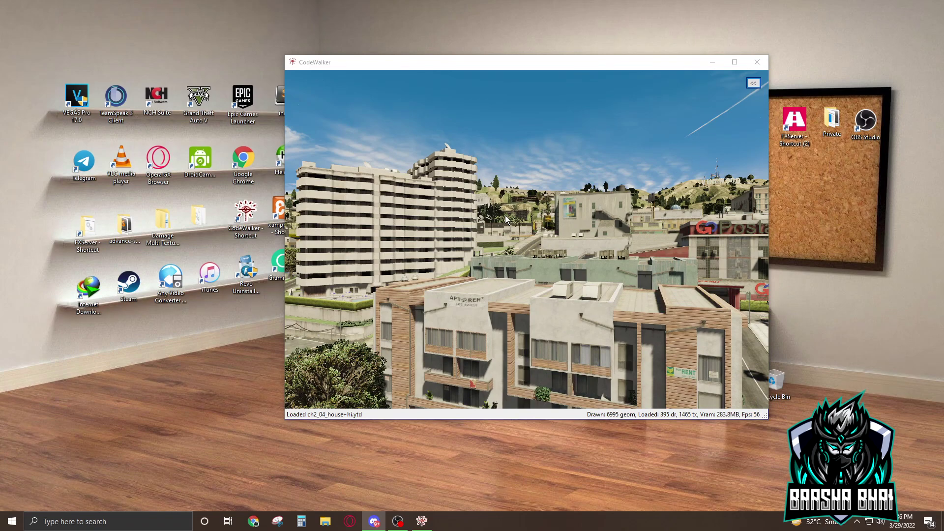
Return to the CodeWalker window, maximize it and expand its tool panel
left_click_drag(688, 64, 587, 64)
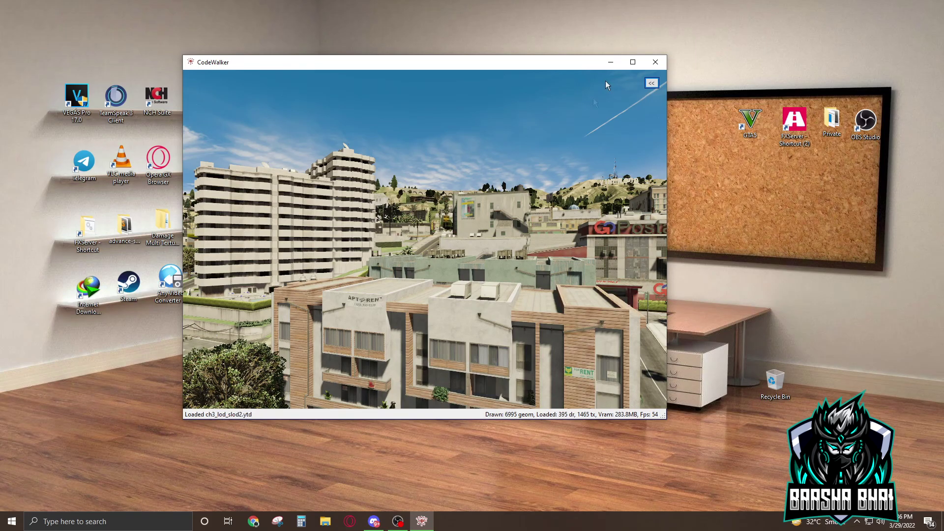
left_click(632, 62)
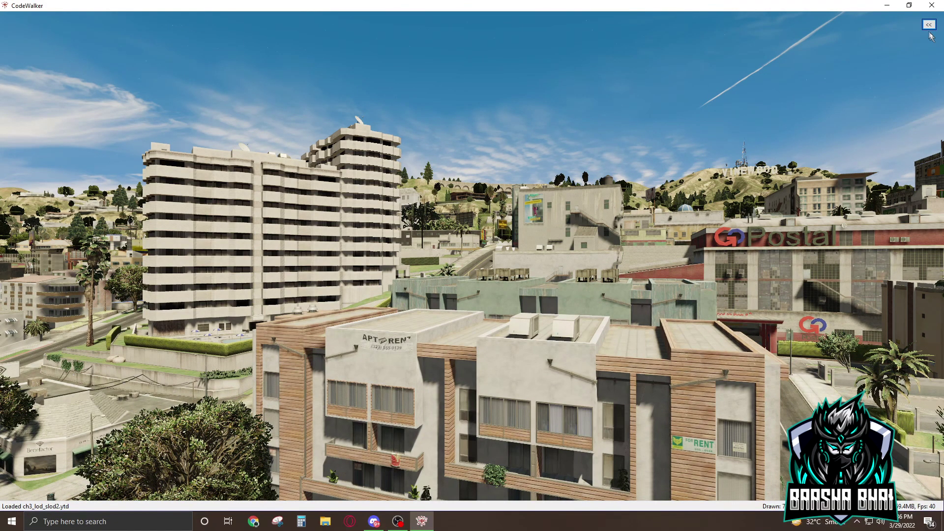
left_click(929, 24)
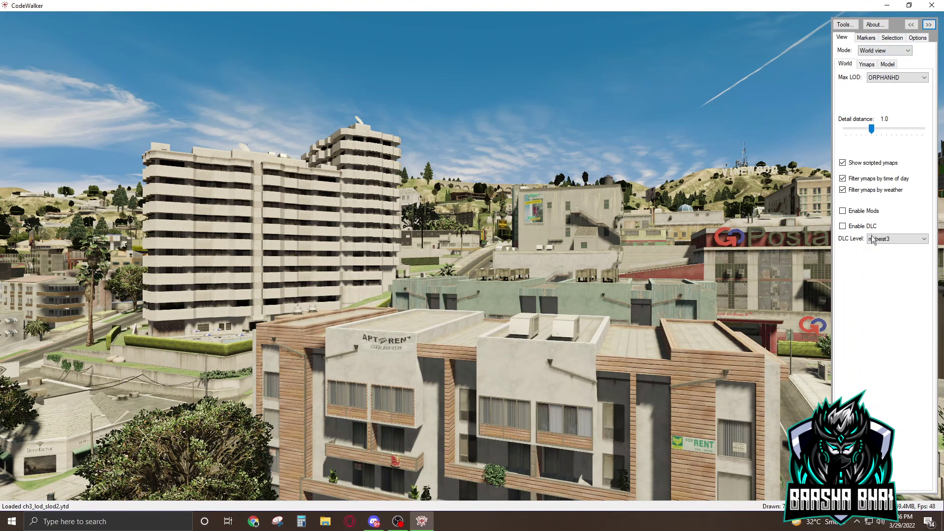
Enable mouse selection of map objects and turn on DLC content for the world view
left_click(893, 38)
left_click(841, 50)
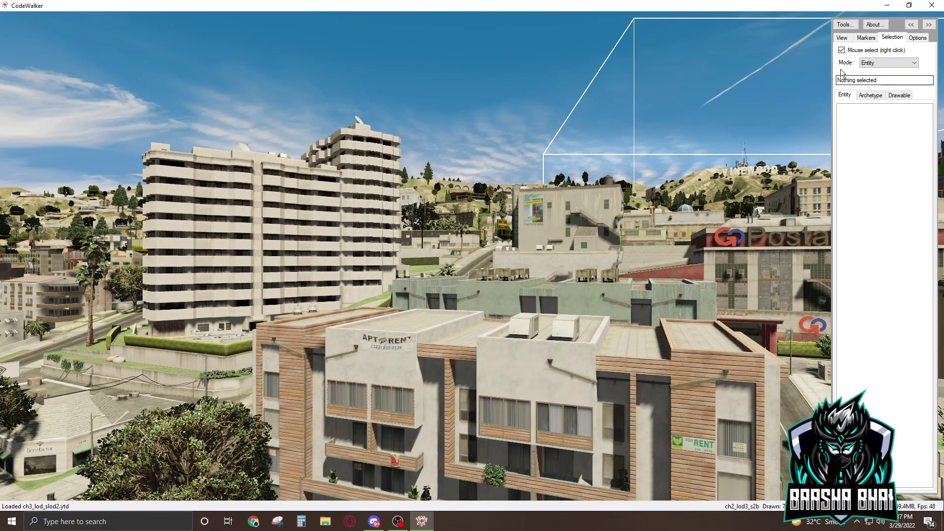
left_click(841, 38)
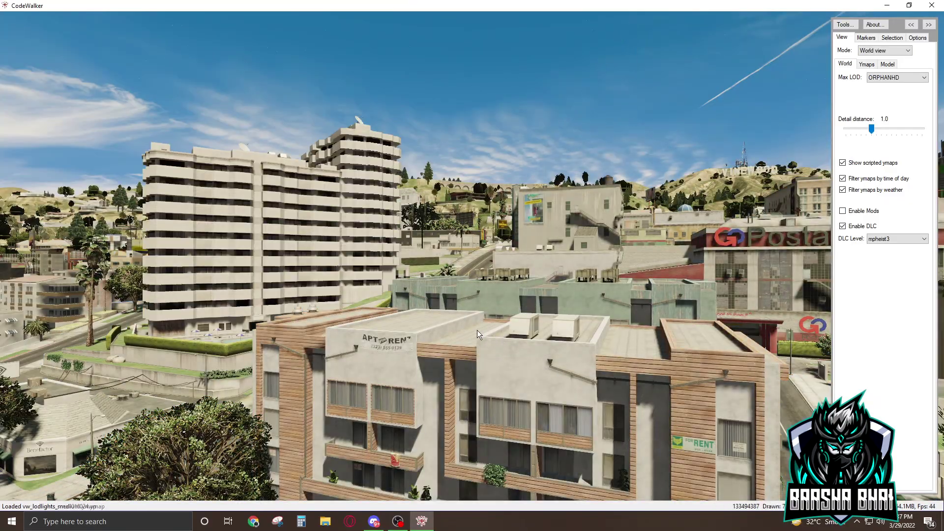
Look around the city by turning and flying the camera over the streets and rooftops
left_click_drag(455, 345, 558, 361)
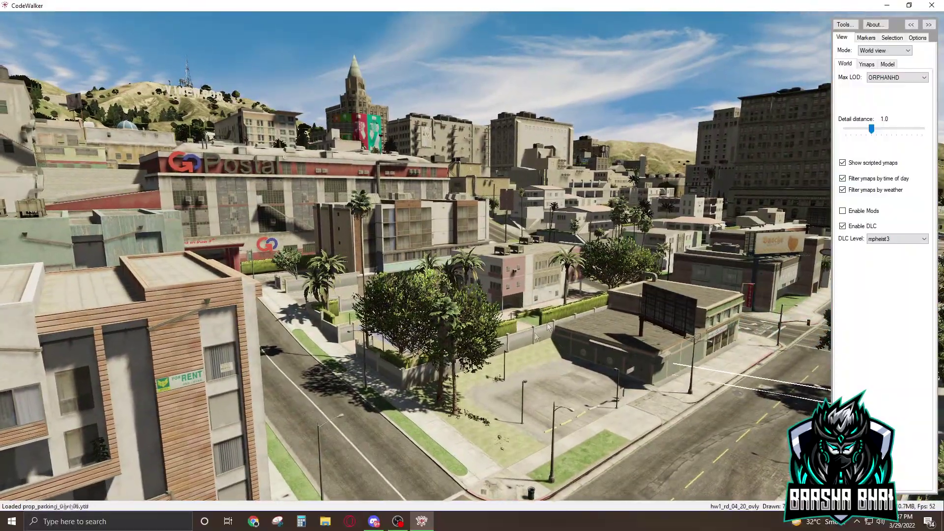
left_click_drag(547, 325, 629, 310)
left_click_drag(346, 281, 390, 279)
left_click_drag(300, 294, 101, 298)
left_click_drag(205, 287, 413, 305)
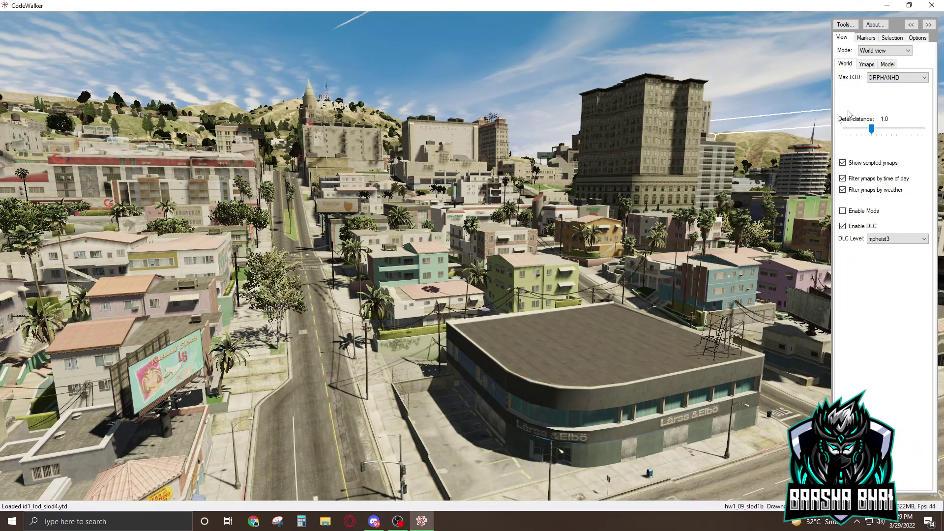
Show the selection settings and fly the camera through the city to the road outside the Pillbox Hill Medical Center
left_click(895, 39)
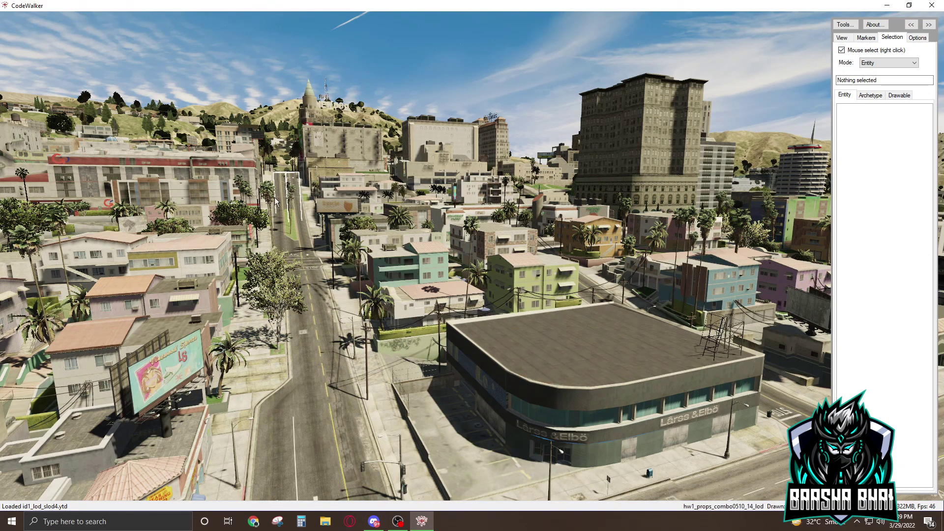
left_click_drag(346, 285, 321, 290)
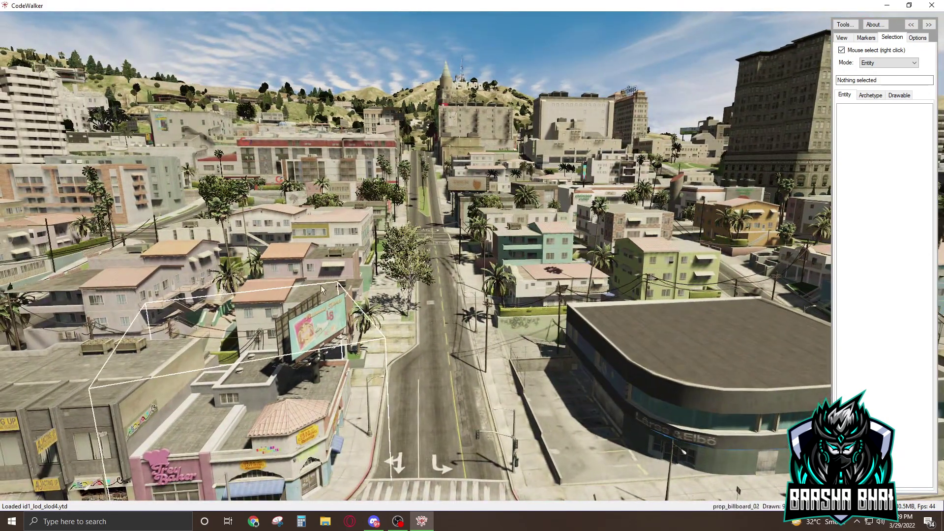
left_click_drag(453, 287, 287, 302)
key("w")
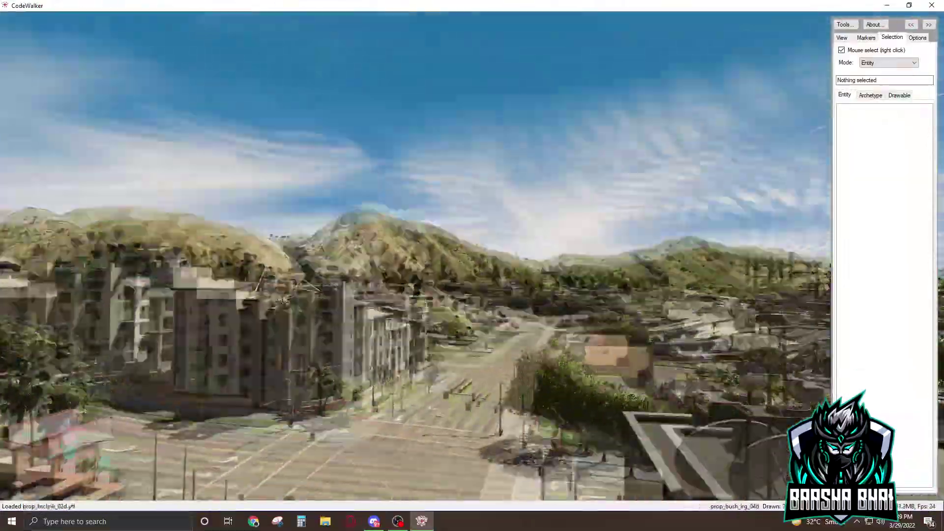
left_click_drag(269, 285, 291, 300)
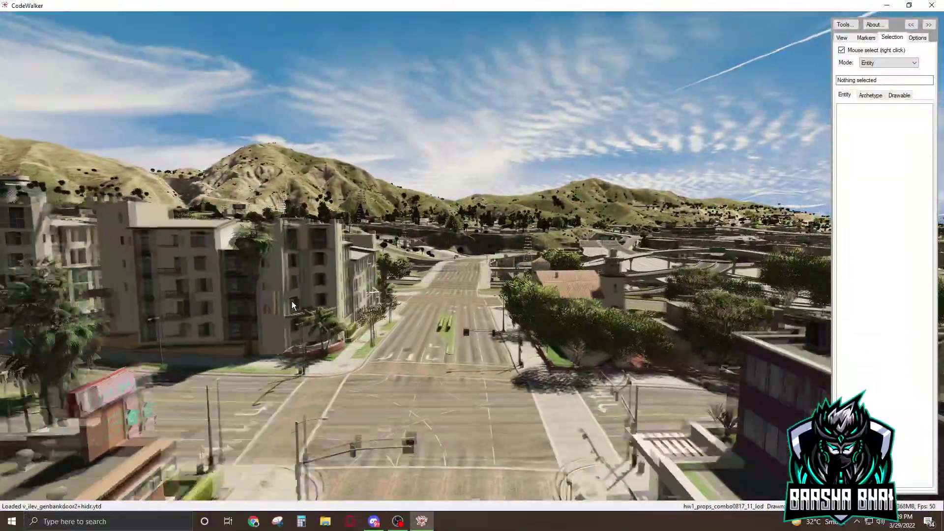
key("d")
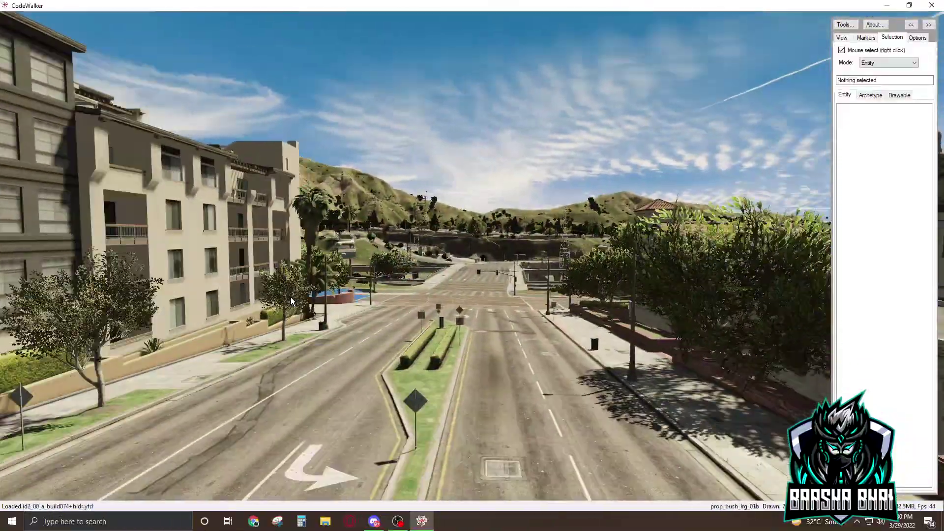
key("w")
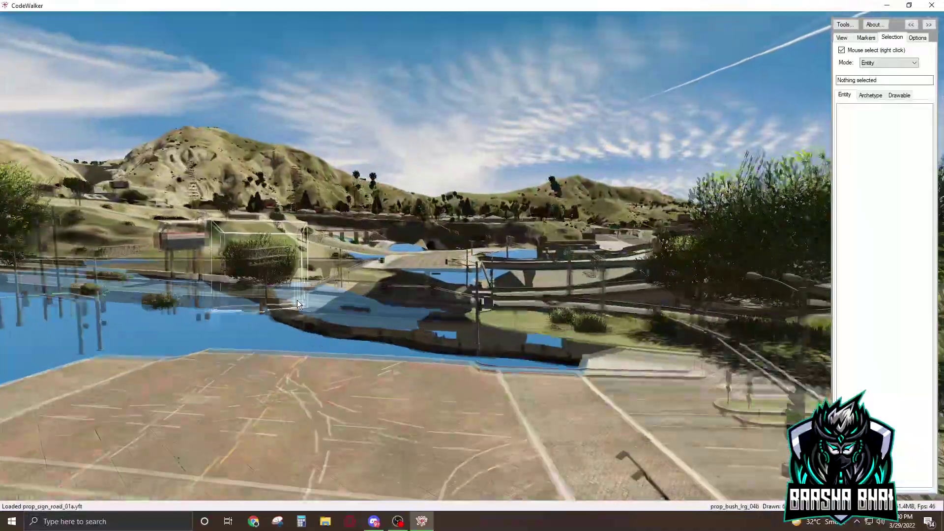
left_click_drag(297, 300, 2, 298)
key("w")
key("w")
key("w")
key("s")
key("w")
key("w")
left_click_drag(167, 298, 30, 295)
key("w")
key("w")
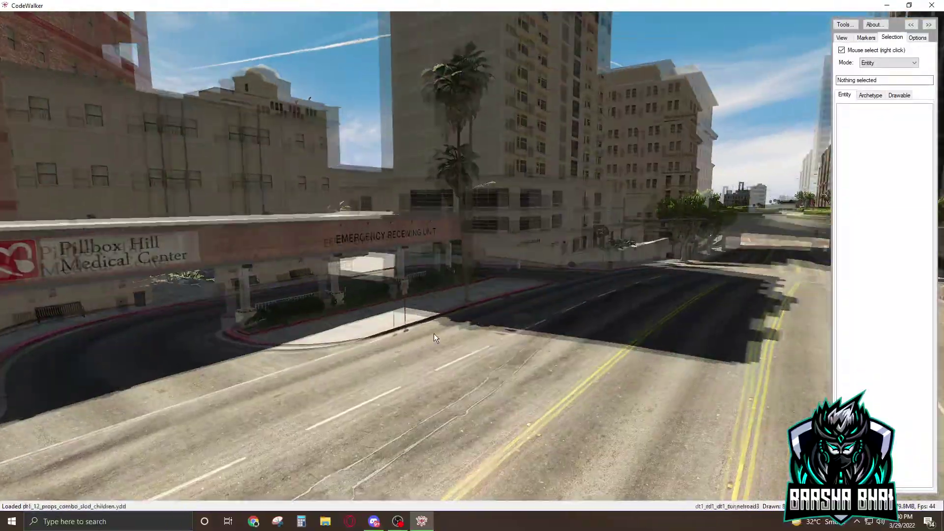
key("w")
left_click_drag(434, 333, 393, 386)
key("w")
key("s")
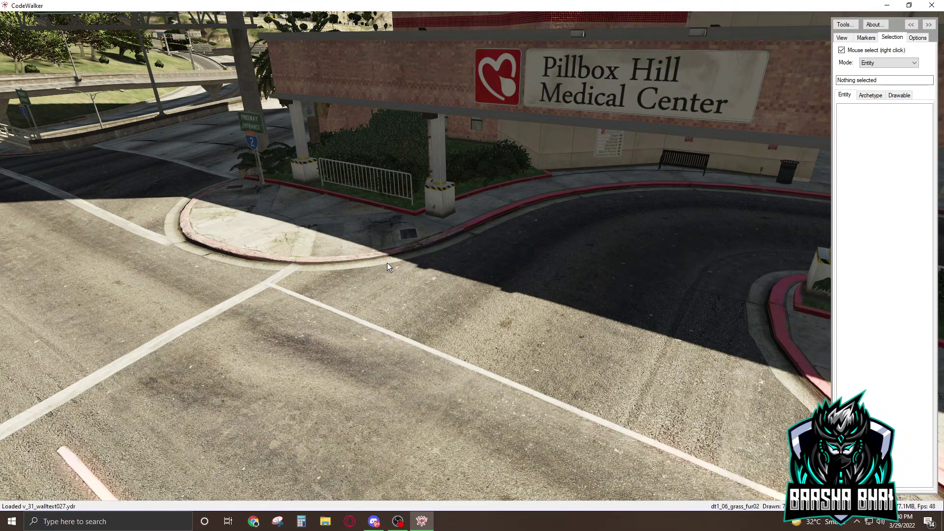
Create a new ymap file in a new project
mouse_move(117, 28)
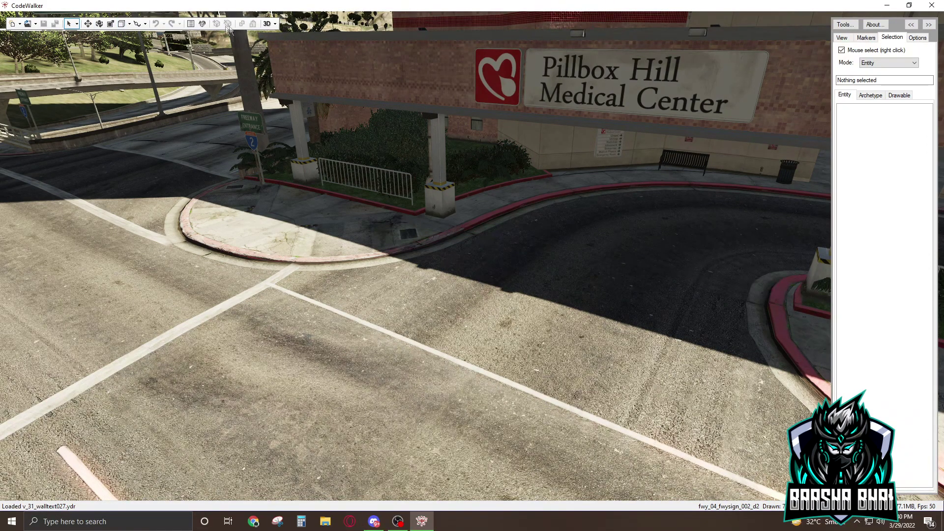
left_click(20, 24)
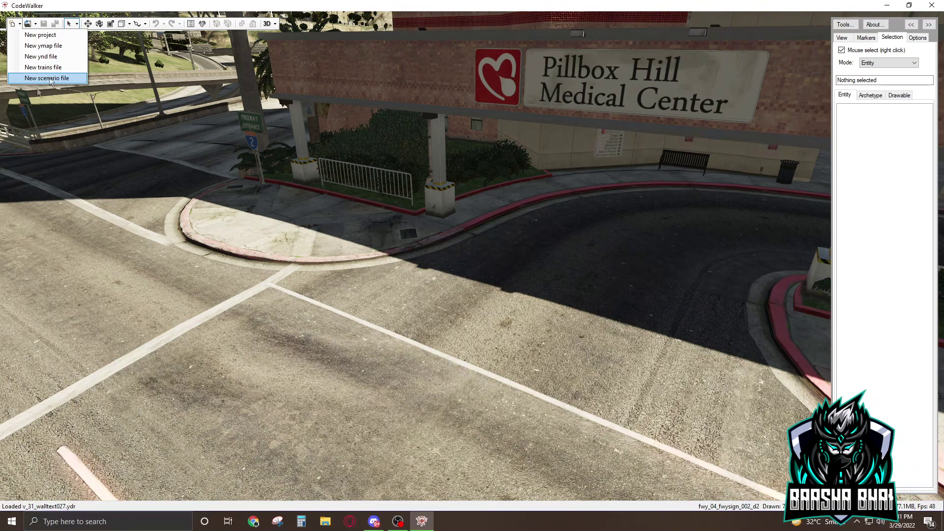
left_click(49, 47)
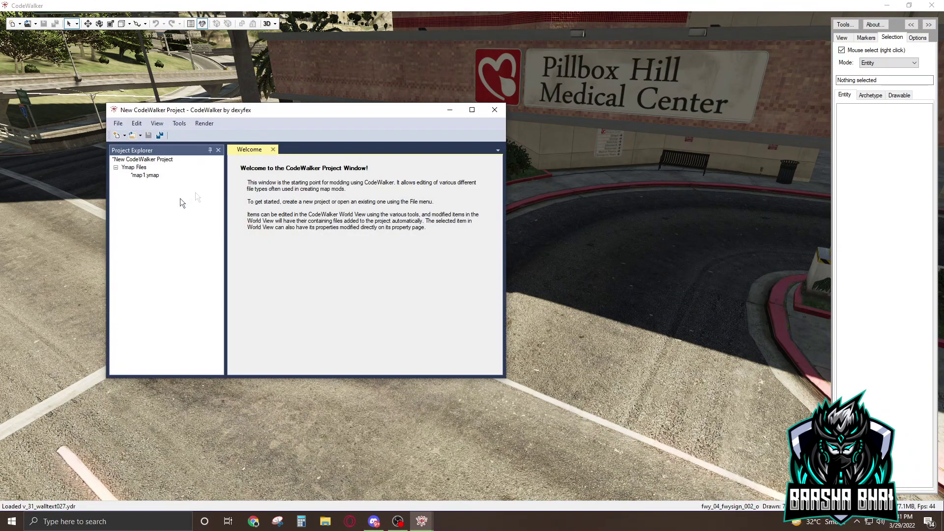
left_click_drag(254, 116, 266, 116)
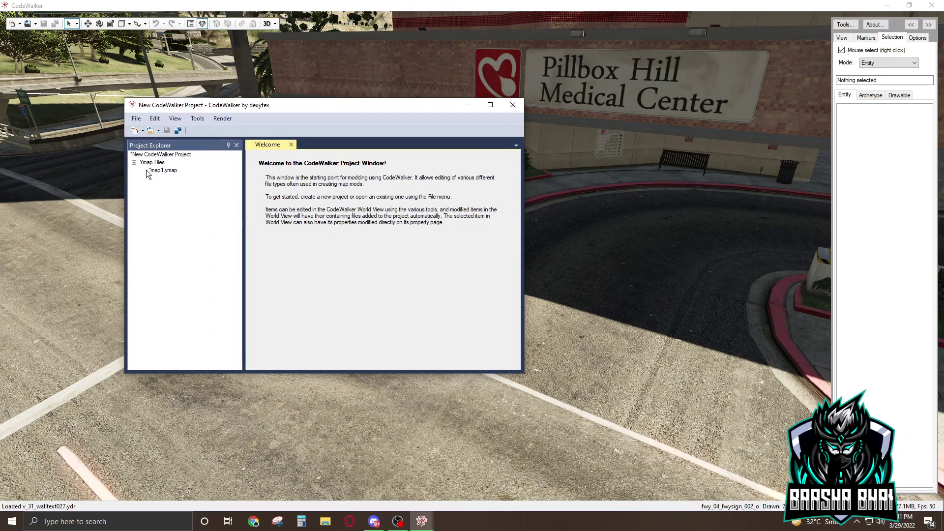
Open the properties of map1.ymap and set its name to test
double_click(163, 170)
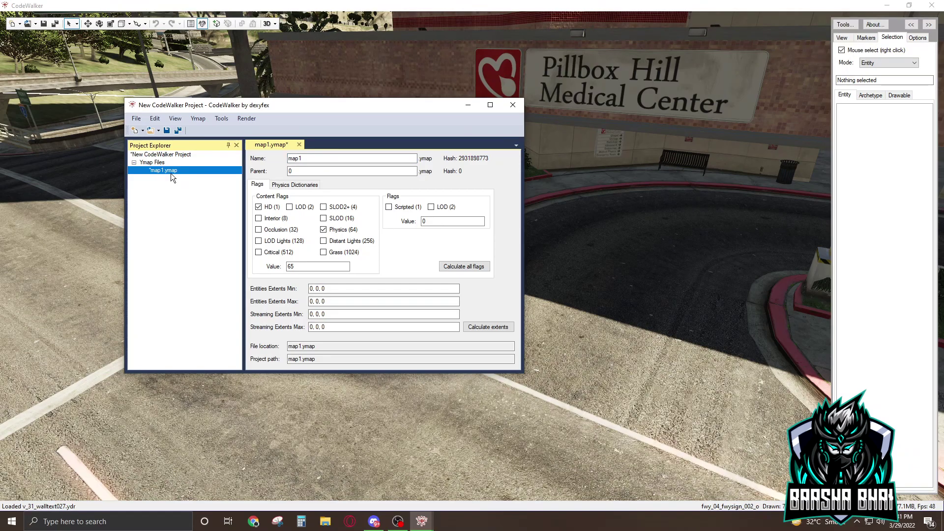
left_click(308, 158)
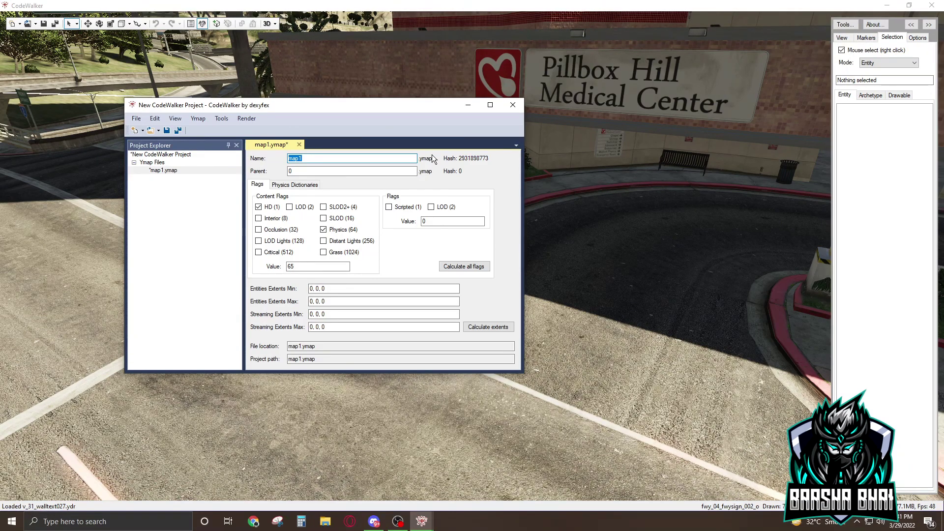
type("test")
Add a new entity to the ymap and bring the prop into view beside the project window
left_click(183, 169)
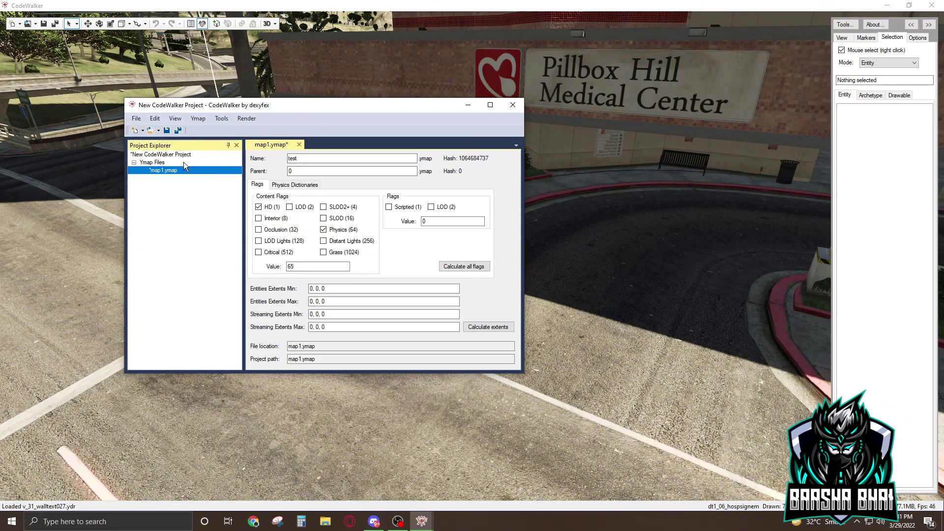
left_click(197, 120)
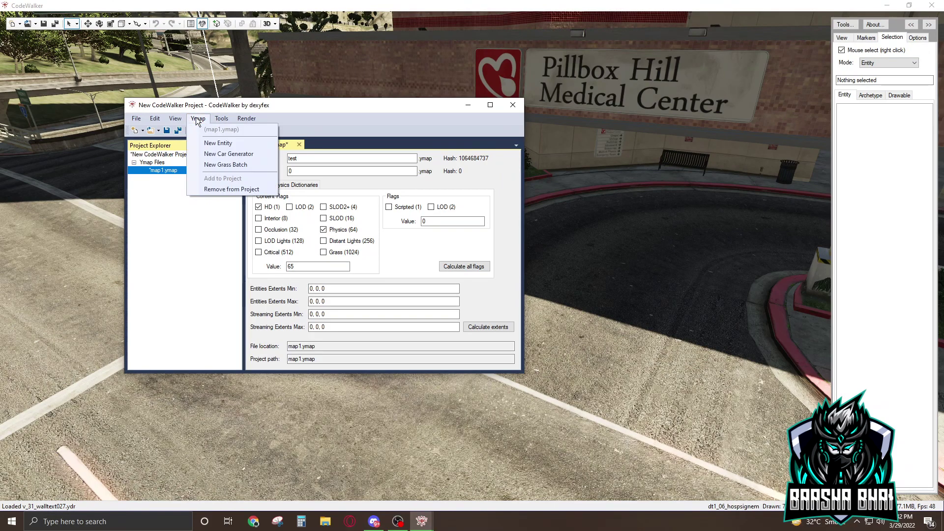
left_click(223, 144)
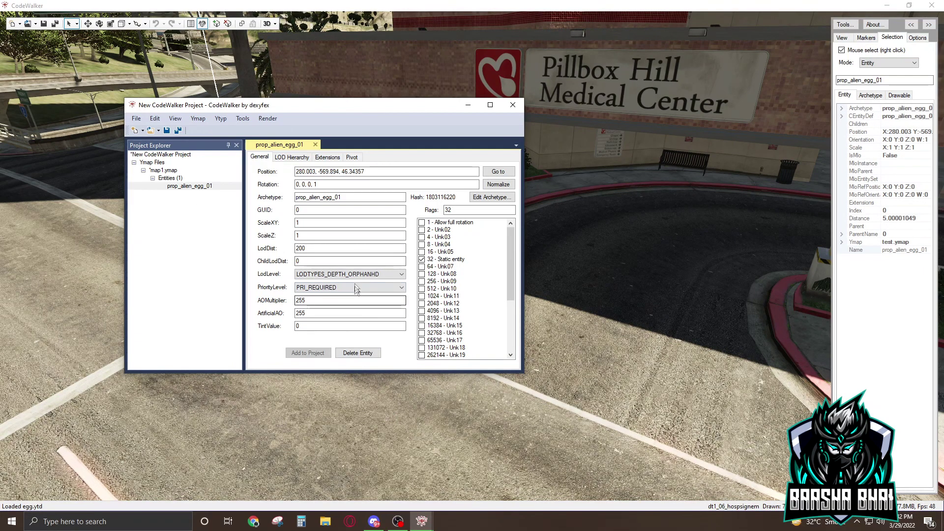
left_click_drag(400, 105, 321, 129)
key("d")
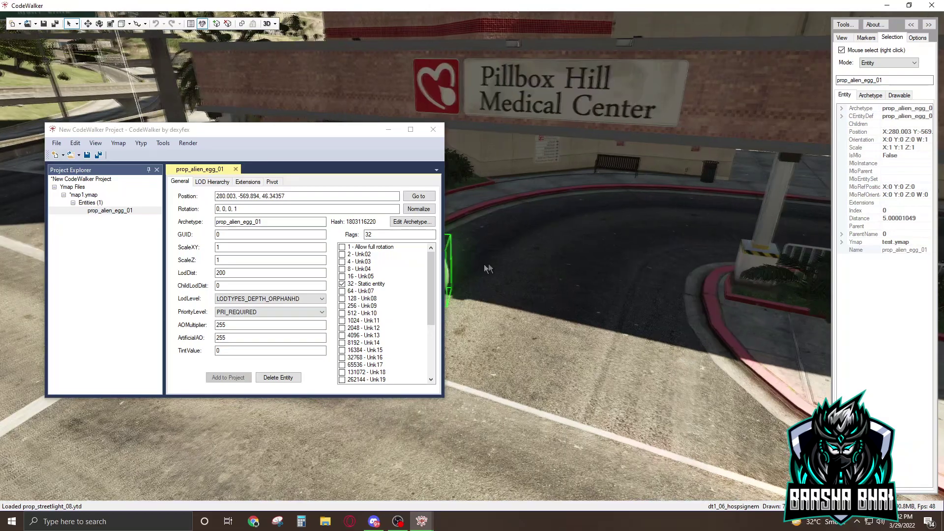
left_click_drag(487, 268, 476, 255)
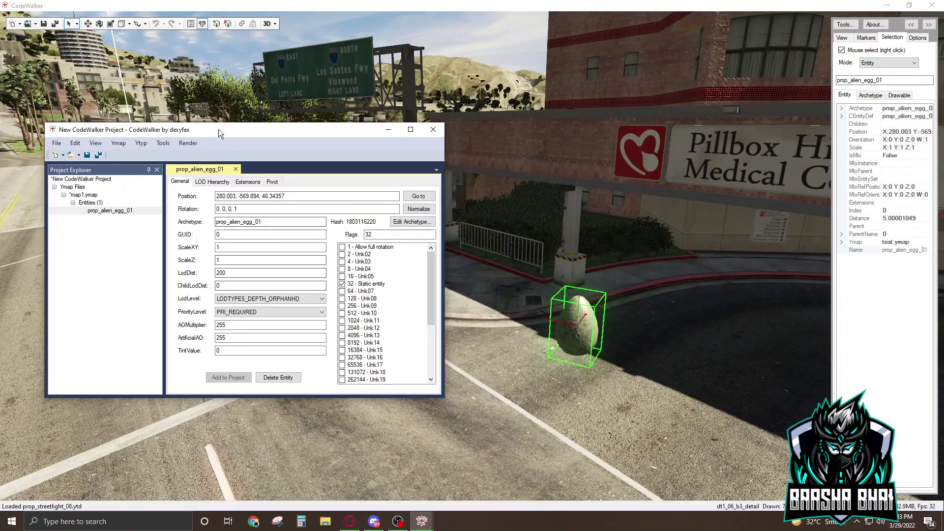
left_click_drag(218, 129, 223, 129)
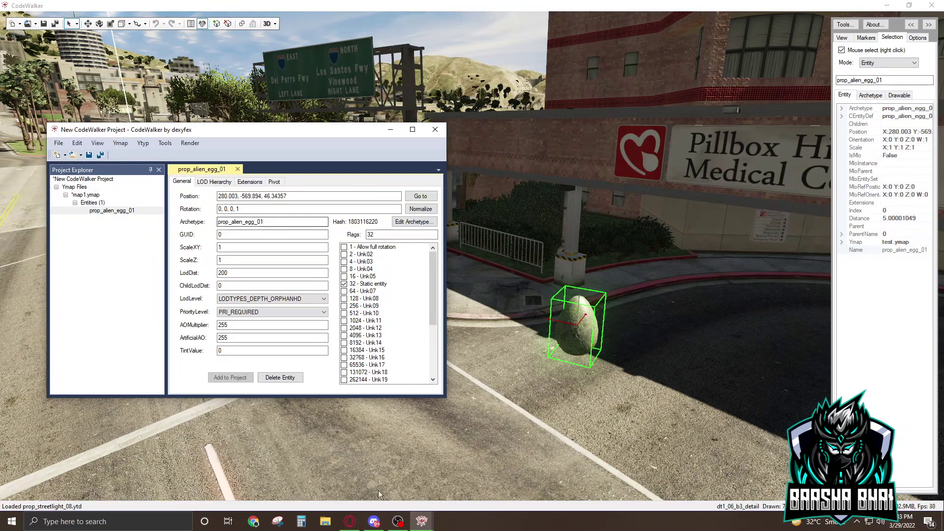
Switch to the Opera browser and browse the object list on the GTAV Hashes site for prop names
left_click(358, 521)
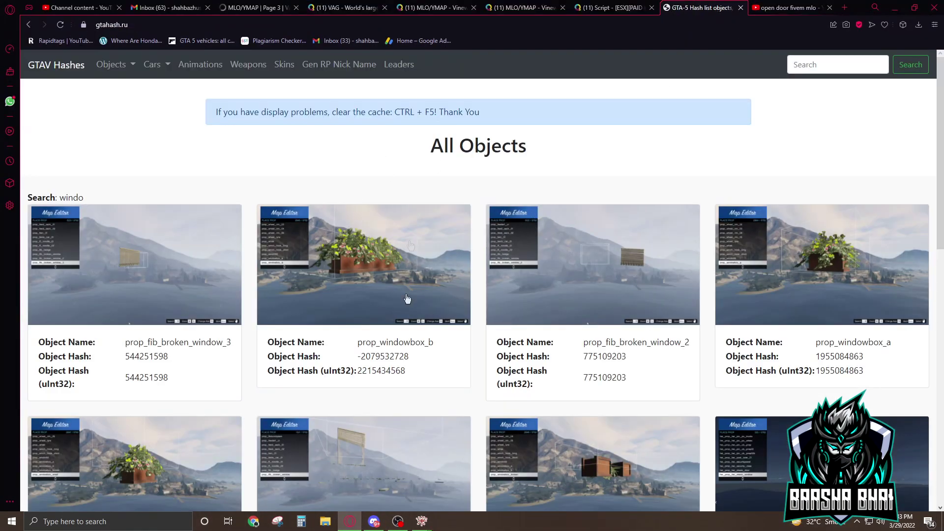
scroll(379, 295, "down", 3)
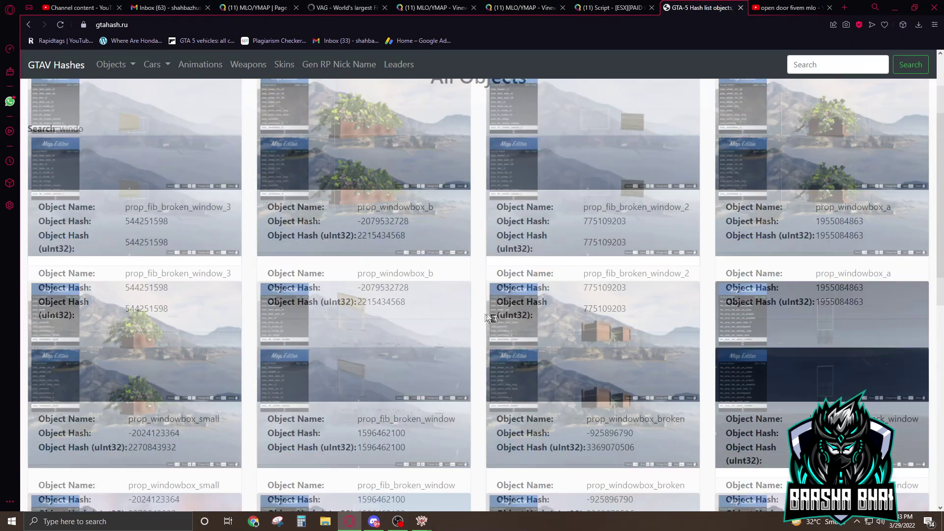
left_click(131, 69)
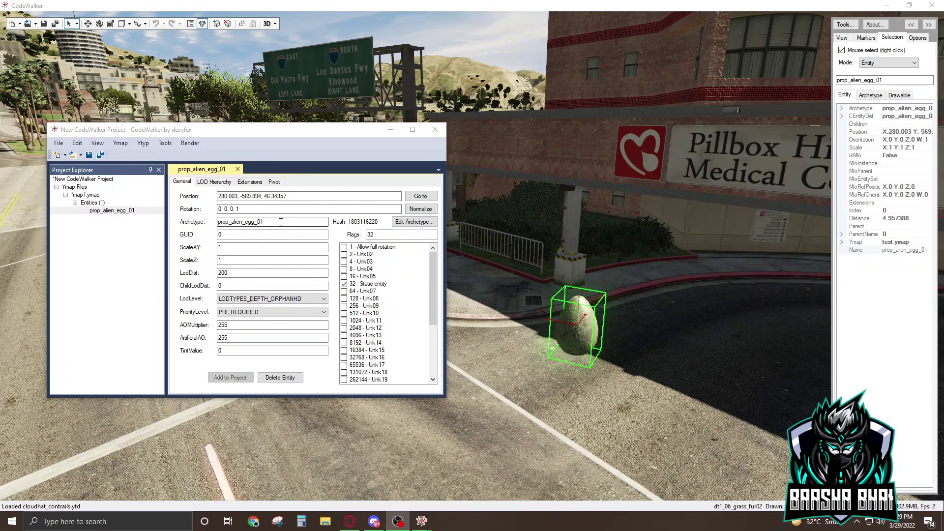
Set the entity's archetype to prop_plant_interior_05a and minimize the project window to clear the map view
left_click_drag(280, 222, 220, 222)
type("prop_plant_interior_05a")
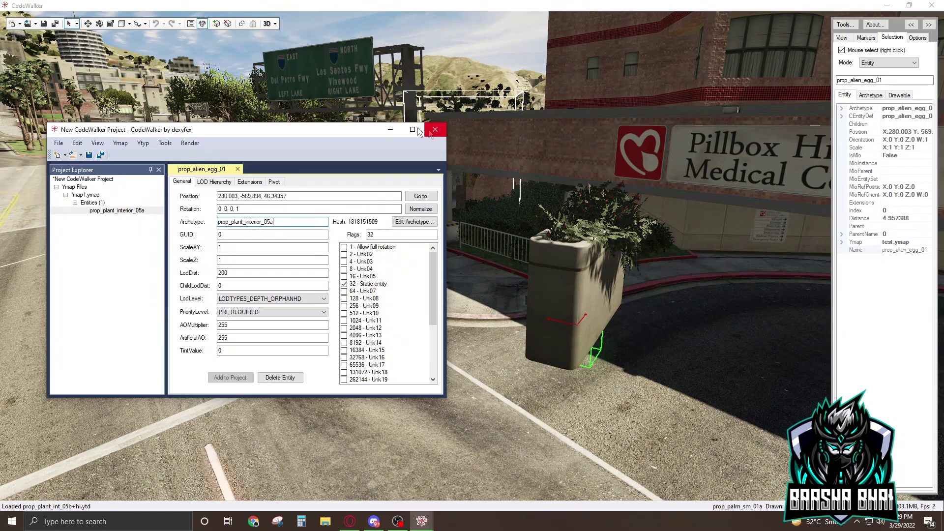
left_click(389, 132)
Select the prop_plant_interior_05a planter in the world and move it with the Move tool onto the road in front of the sidewalk
left_click_drag(754, 315, 888, 284)
key("s")
left_click_drag(521, 333, 611, 308)
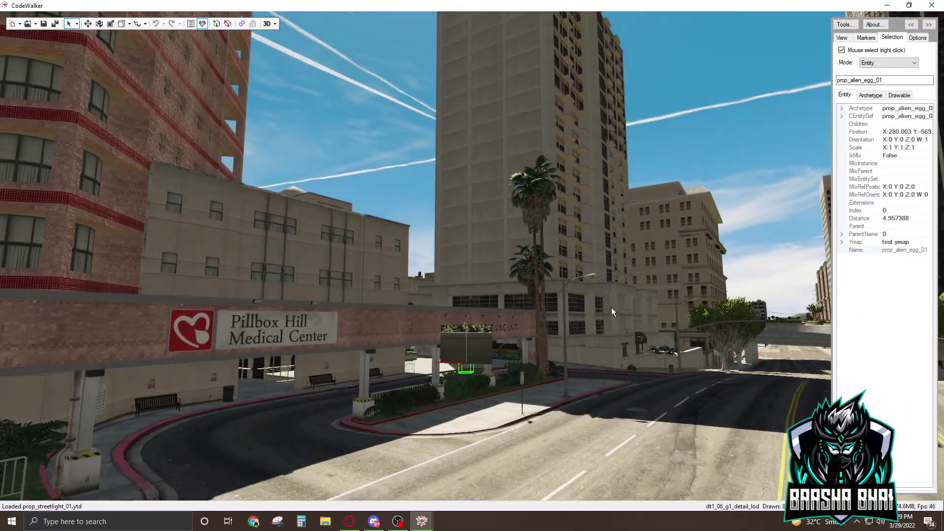
key("w")
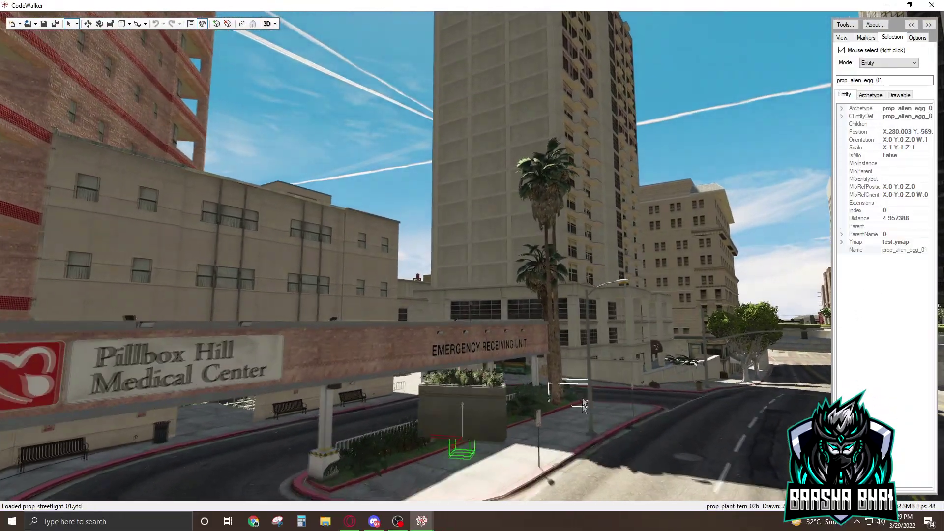
mouse_move(583, 393)
left_mouse_down()
mouse_move(582, 420)
mouse_move(597, 386)
mouse_move(533, 394)
mouse_move(570, 429)
mouse_move(590, 403)
mouse_move(566, 392)
left_mouse_up()
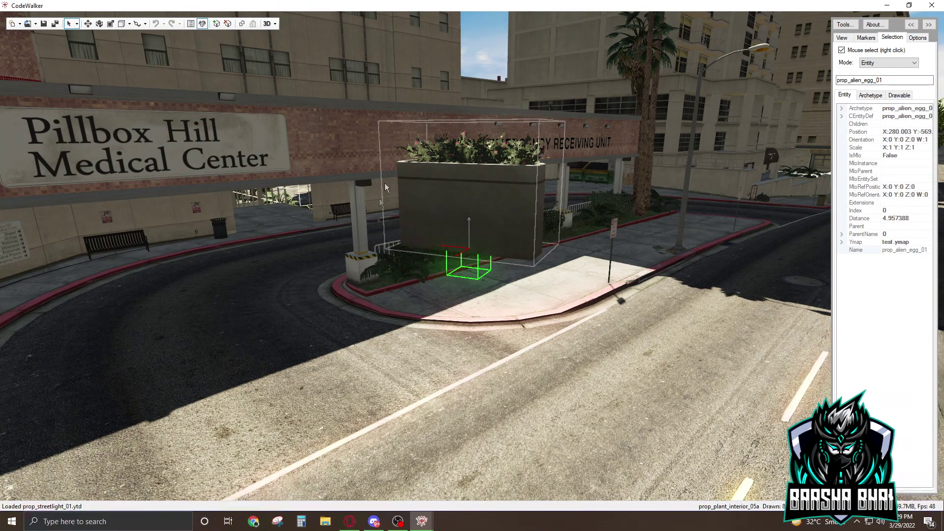
right_click(466, 215)
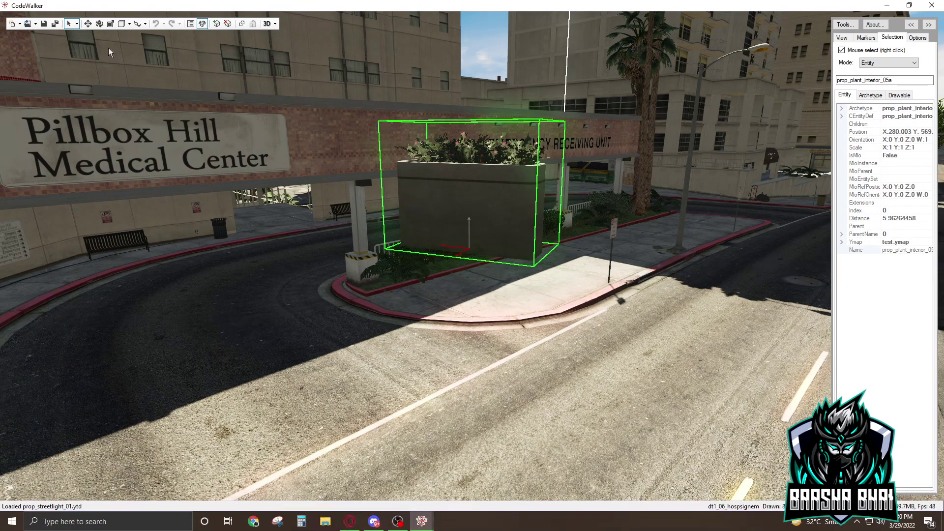
left_click(88, 25)
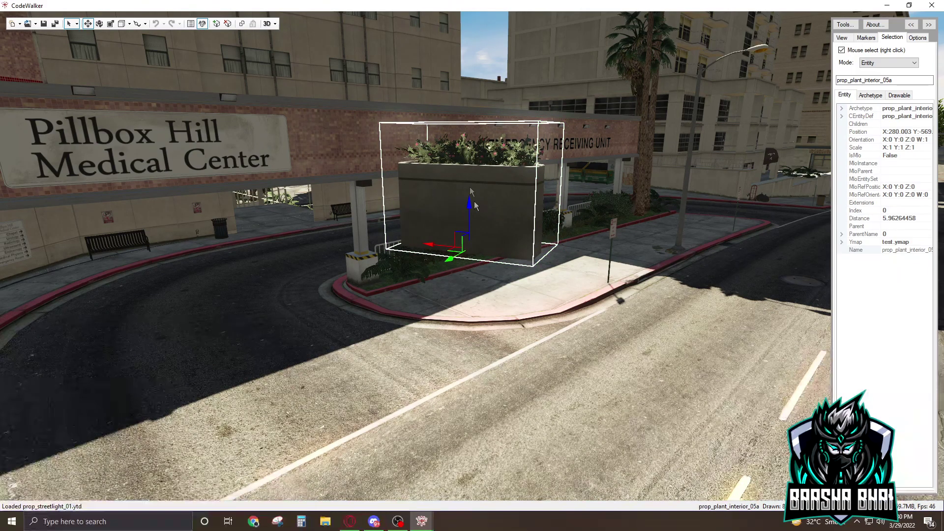
left_click_drag(467, 299, 485, 479)
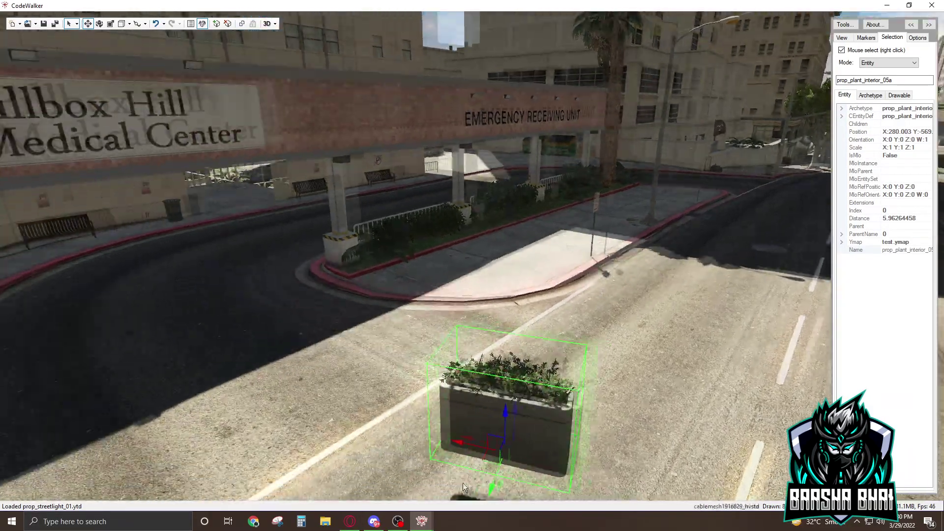
Move the planter across the hospital driveway to the curb near the bench and trash bin
key("d")
left_click_drag(462, 483, 440, 497)
left_click_drag(456, 408, 173, 122)
key("a")
mouse_move(24, 213)
left_mouse_down()
mouse_move(86, 185)
mouse_move(17, 184)
mouse_move(30, 209)
left_mouse_up()
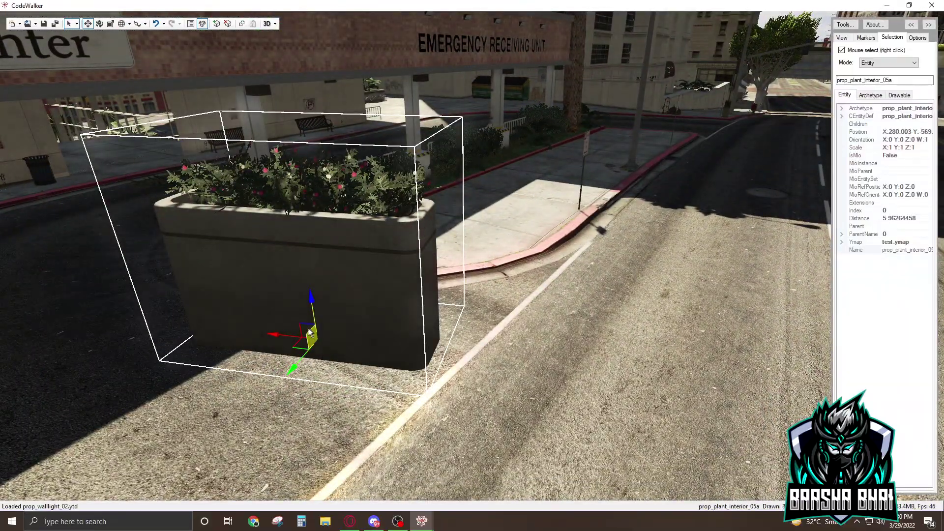
left_click_drag(307, 332, 446, 284)
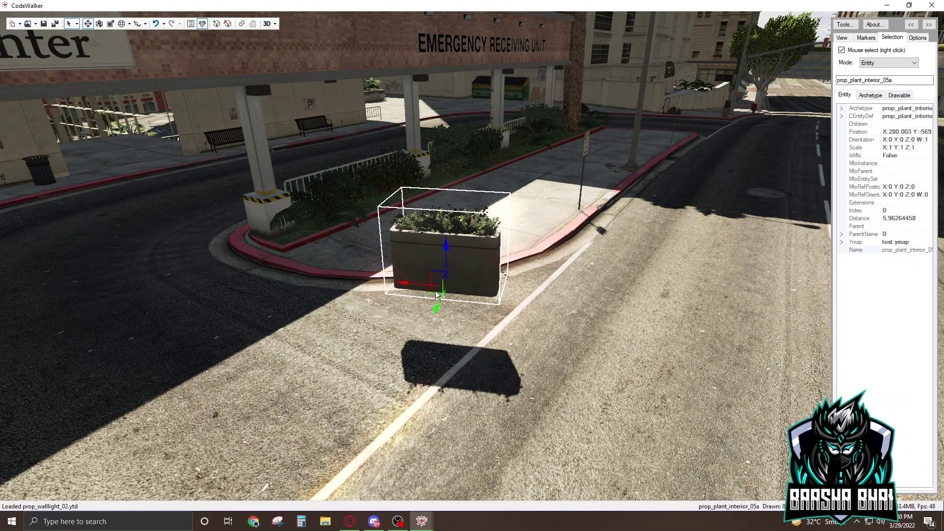
left_click_drag(435, 293, 98, 213)
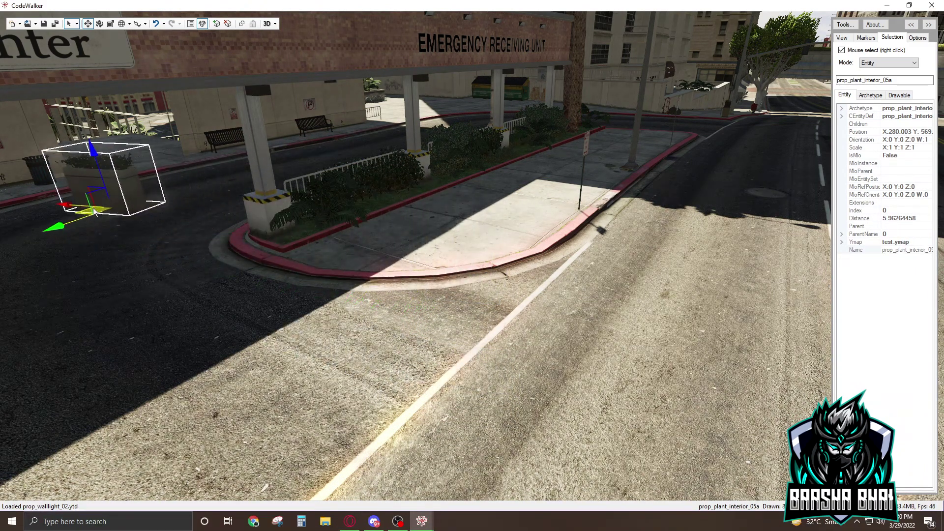
Position the planter on the driveway beside the red curb, rotate it about its vertical axis to run along the curb, and reactivate the Move tool
mouse_move(172, 255)
left_mouse_down()
mouse_move(98, 238)
mouse_move(213, 235)
mouse_move(300, 273)
mouse_move(470, 294)
mouse_move(324, 285)
mouse_move(334, 329)
mouse_move(314, 316)
mouse_move(418, 318)
mouse_move(306, 326)
mouse_move(379, 338)
mouse_move(322, 342)
mouse_move(255, 325)
mouse_move(331, 347)
mouse_move(387, 311)
mouse_move(87, 286)
mouse_move(143, 405)
mouse_move(113, 389)
mouse_move(155, 388)
mouse_move(185, 410)
mouse_move(115, 385)
mouse_move(358, 328)
left_mouse_up()
key("w")
key("w")
left_click_drag(312, 299, 245, 291)
left_click_drag(290, 268, 179, 369)
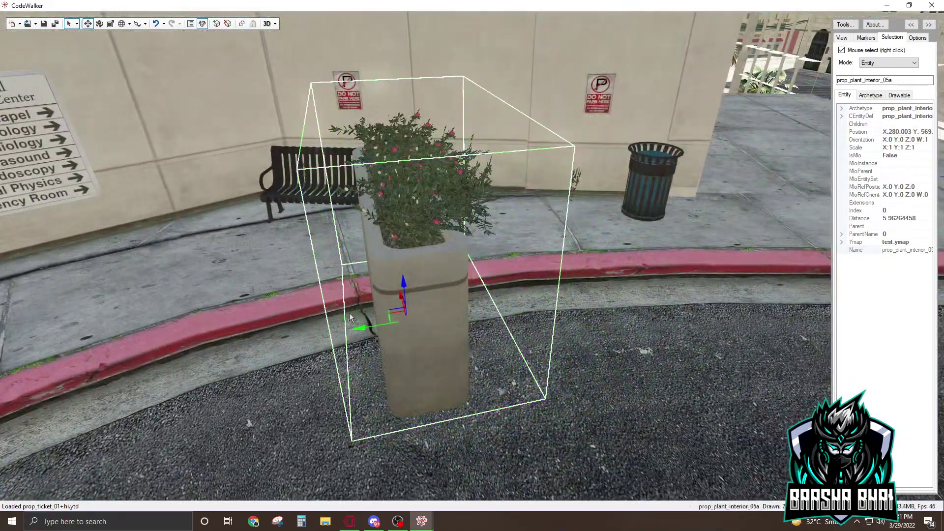
left_click_drag(404, 287, 540, 476)
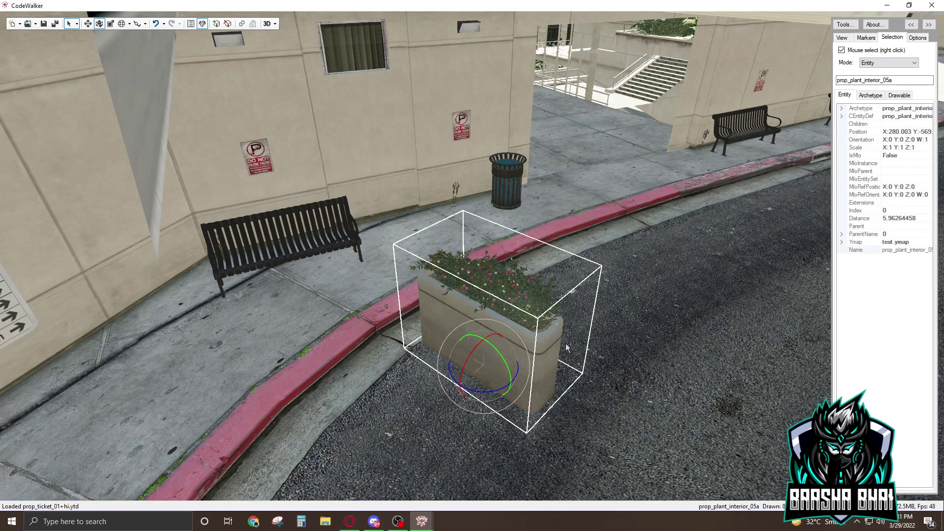
left_click_drag(480, 393, 536, 372)
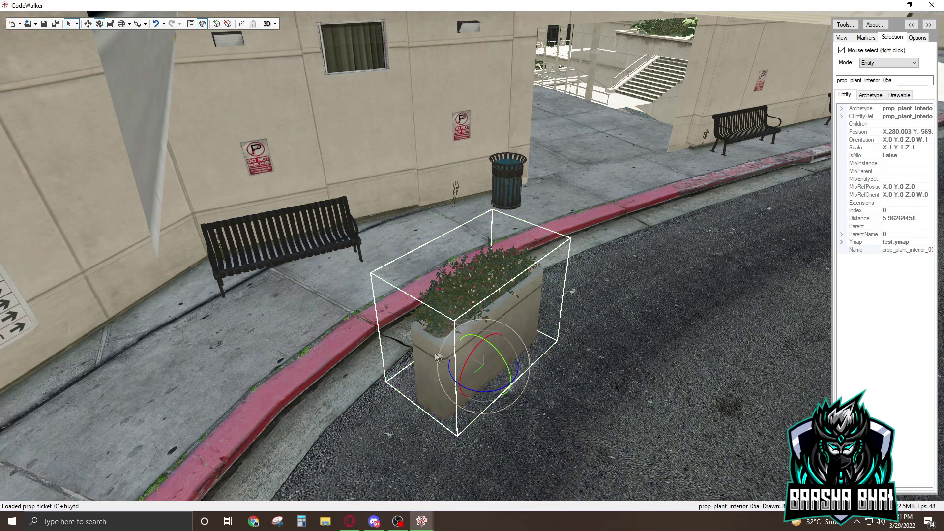
left_click(88, 25)
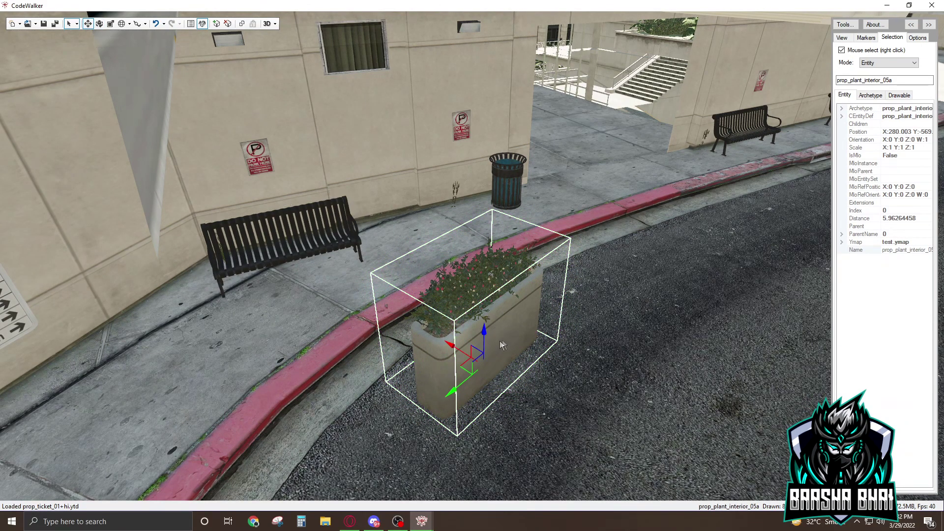